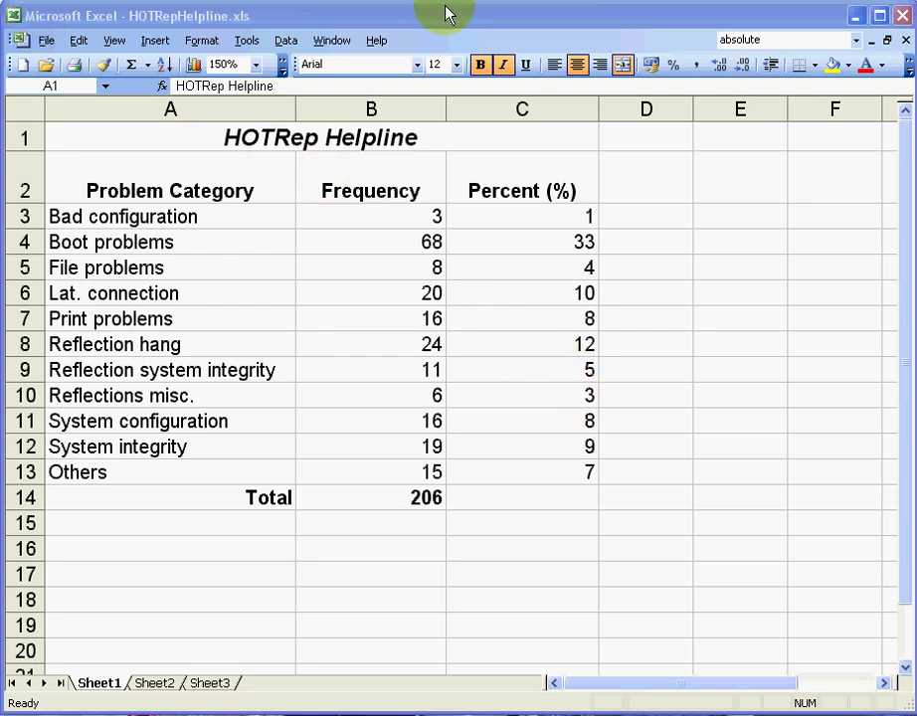
Step: Sort the helpline table by Percent (%) descending with the selection expanded, then check C13's formula
{"action": "left_click", "coordinate": [444, 14]}
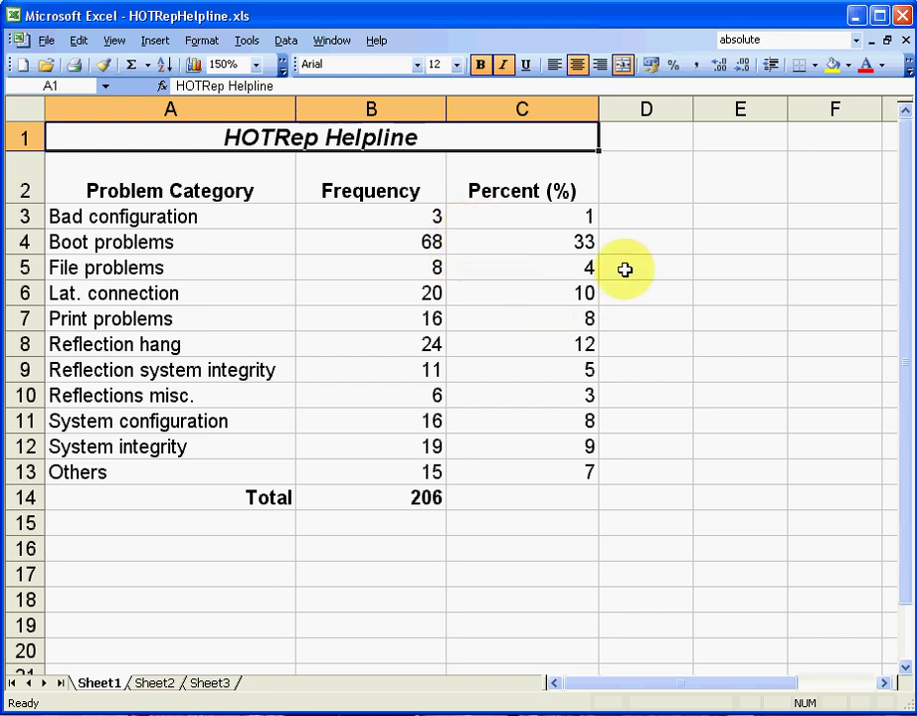
{"action": "left_click", "coordinate": [546, 183]}
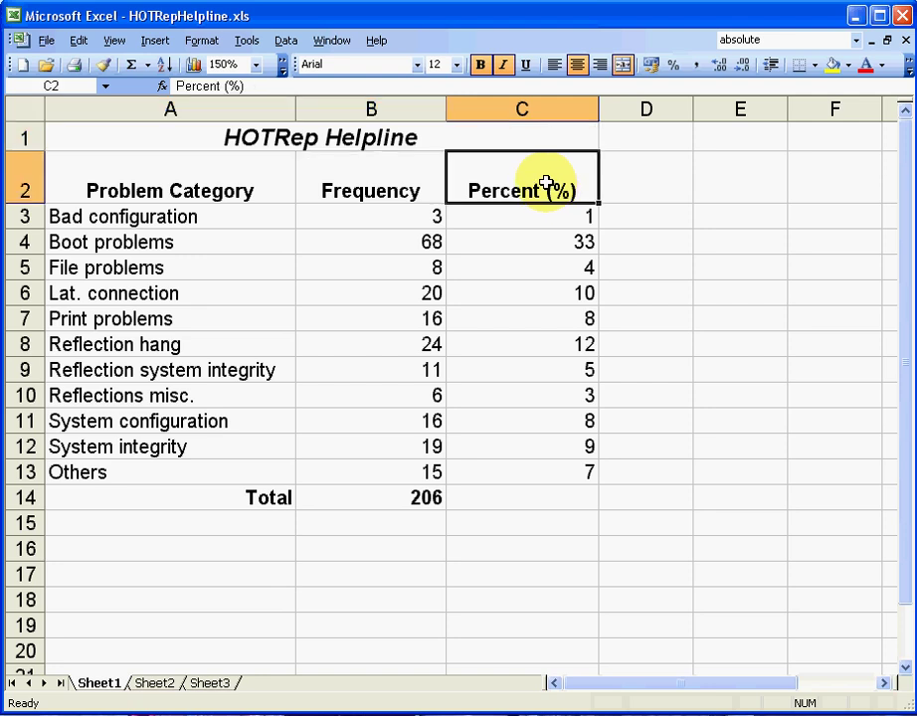
{"action": "left_click_drag", "start_coordinate": [546, 182], "coordinate": [560, 464]}
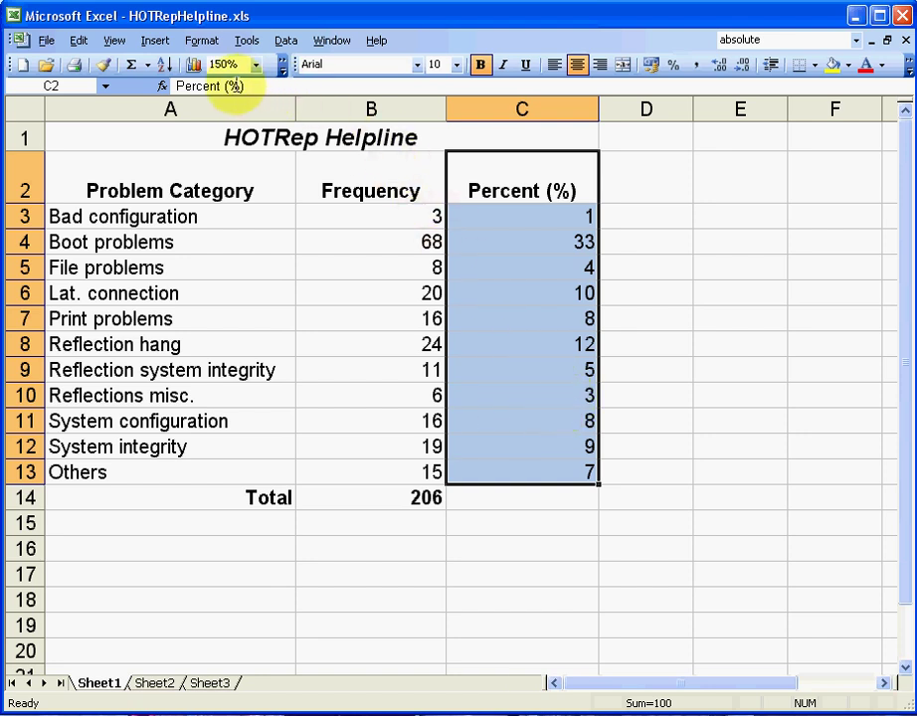
{"action": "left_click", "coordinate": [286, 40]}
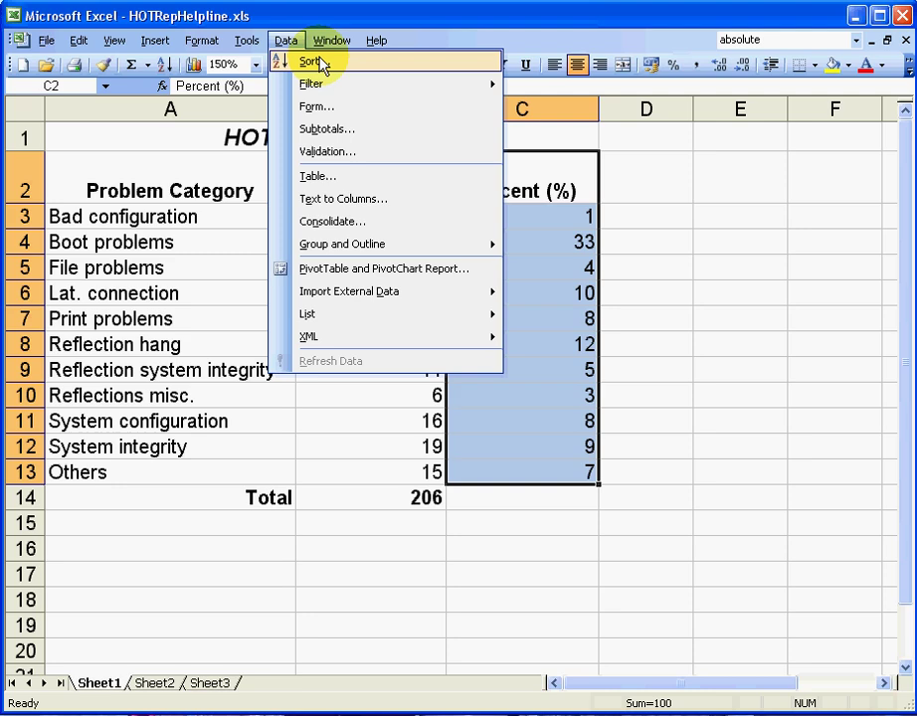
{"action": "left_click", "coordinate": [313, 61]}
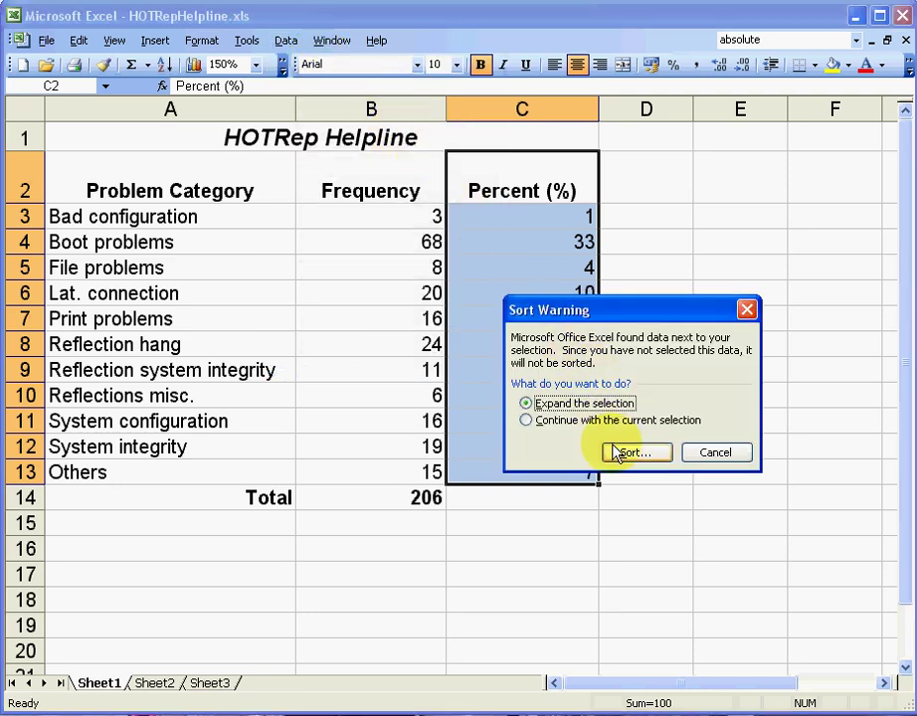
{"action": "left_click", "coordinate": [648, 459]}
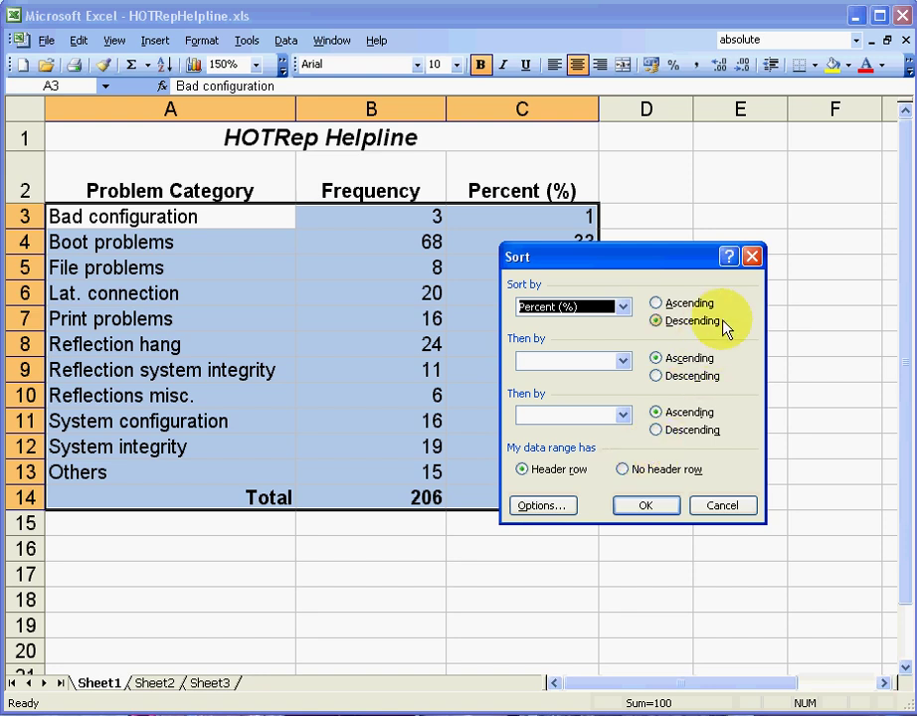
{"action": "left_click", "coordinate": [646, 508]}
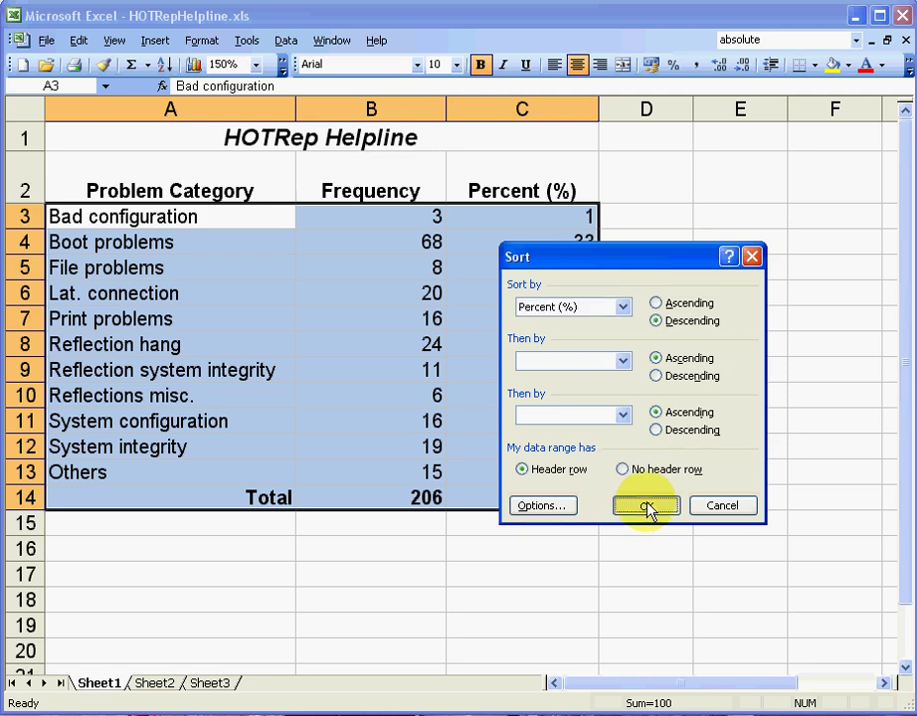
{"action": "left_click", "coordinate": [583, 215]}
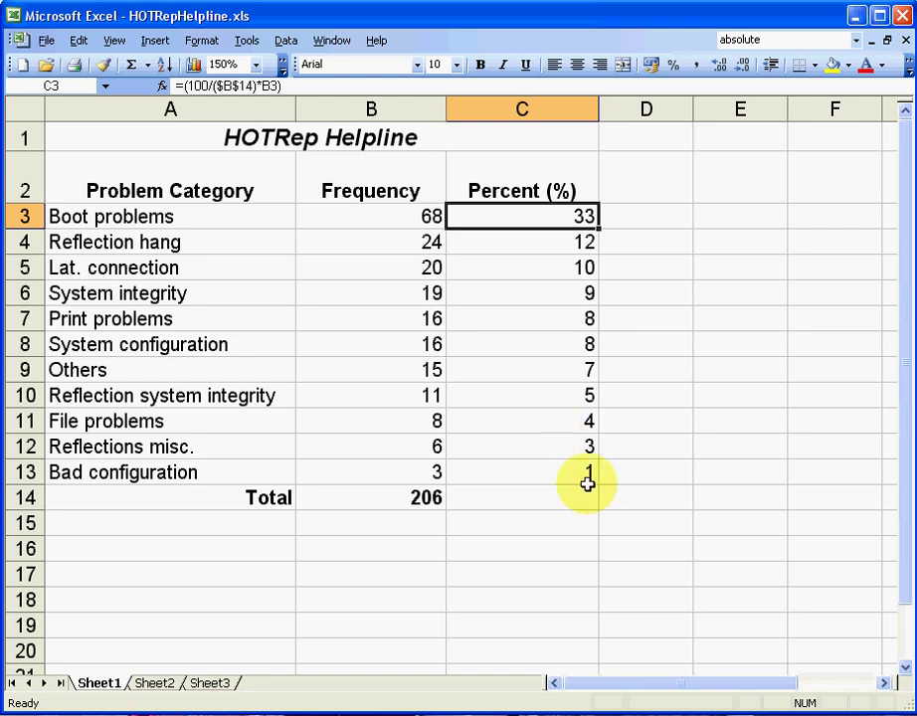
{"action": "left_click", "coordinate": [585, 474]}
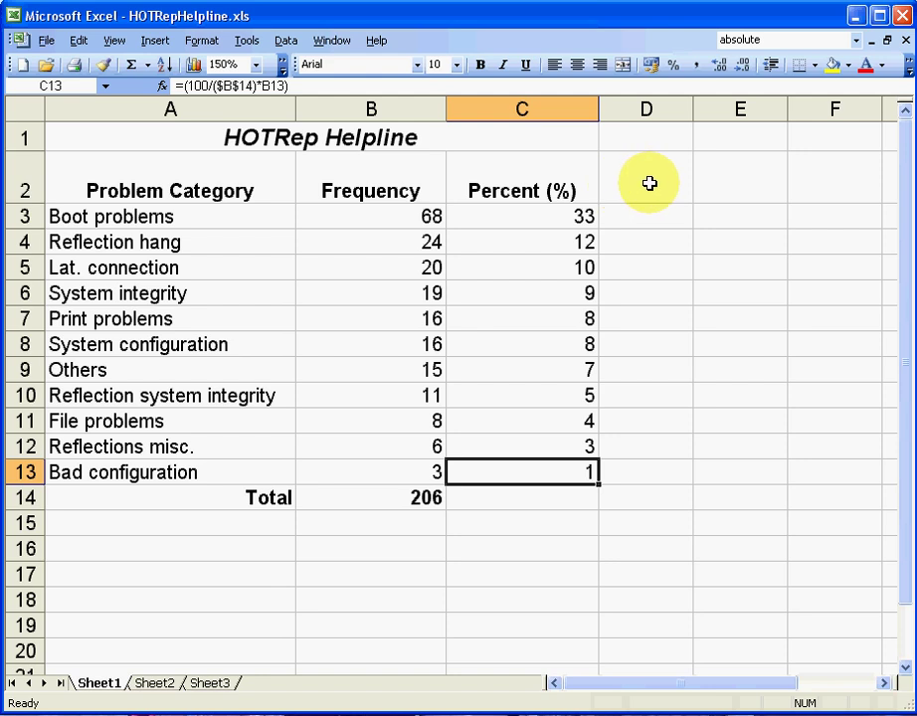
Step: Enter the heading 'Cumulative Percent' in D2 and widen column D to fit it
{"action": "left_click", "coordinate": [649, 184]}
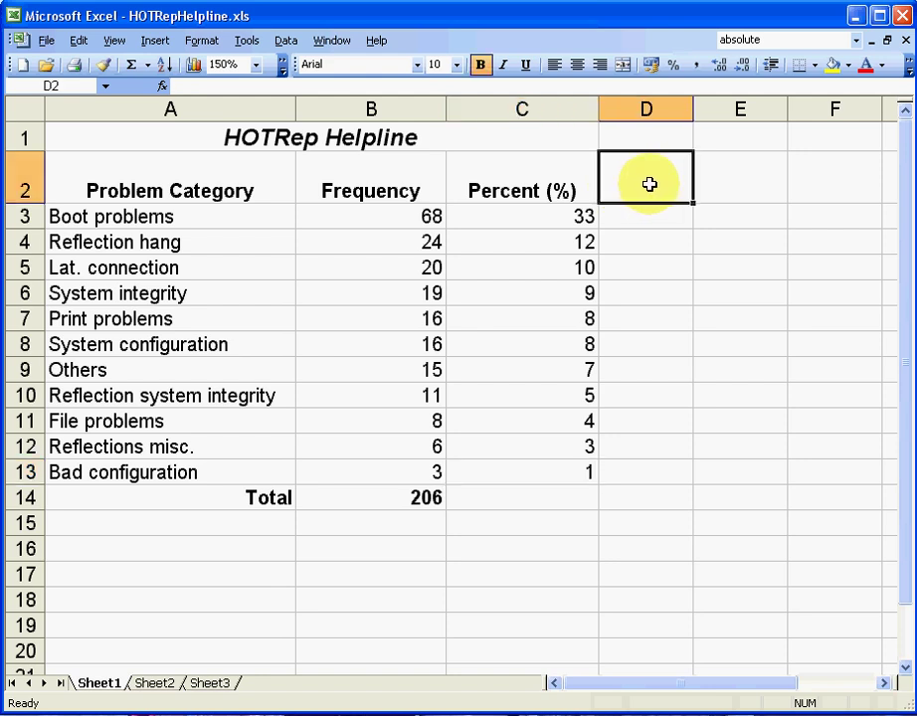
{"action": "type", "text": "Cumu"}
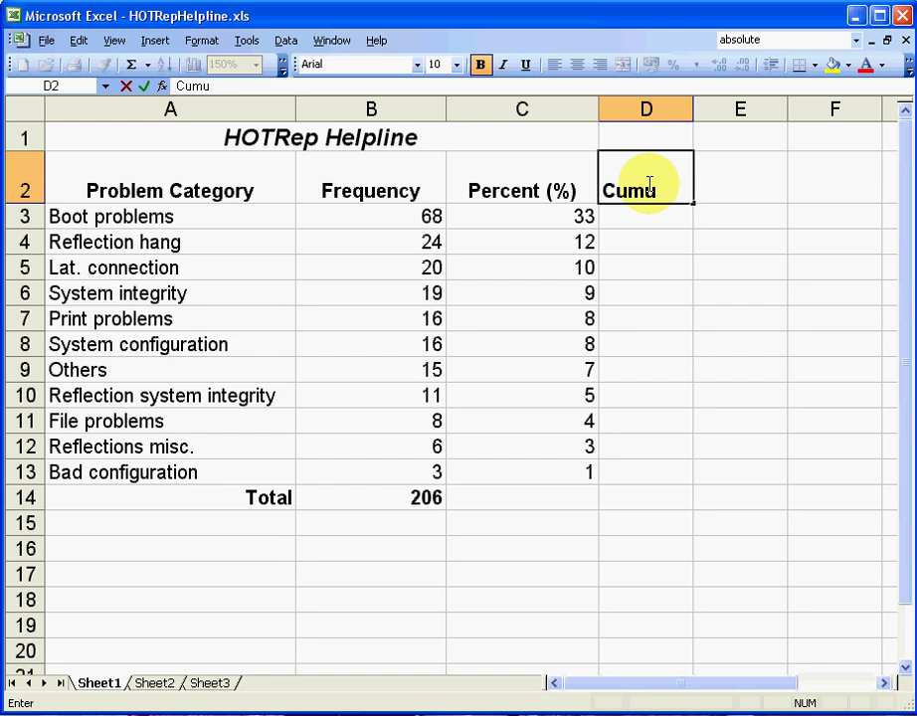
{"action": "type", "text": "lative Percent"}
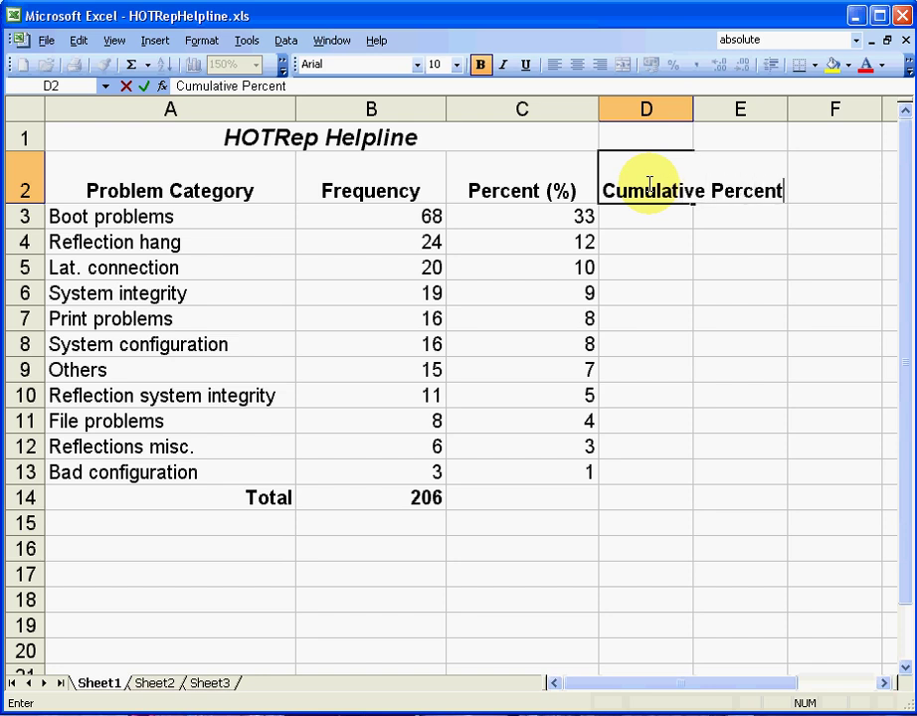
{"action": "key", "text": "Return"}
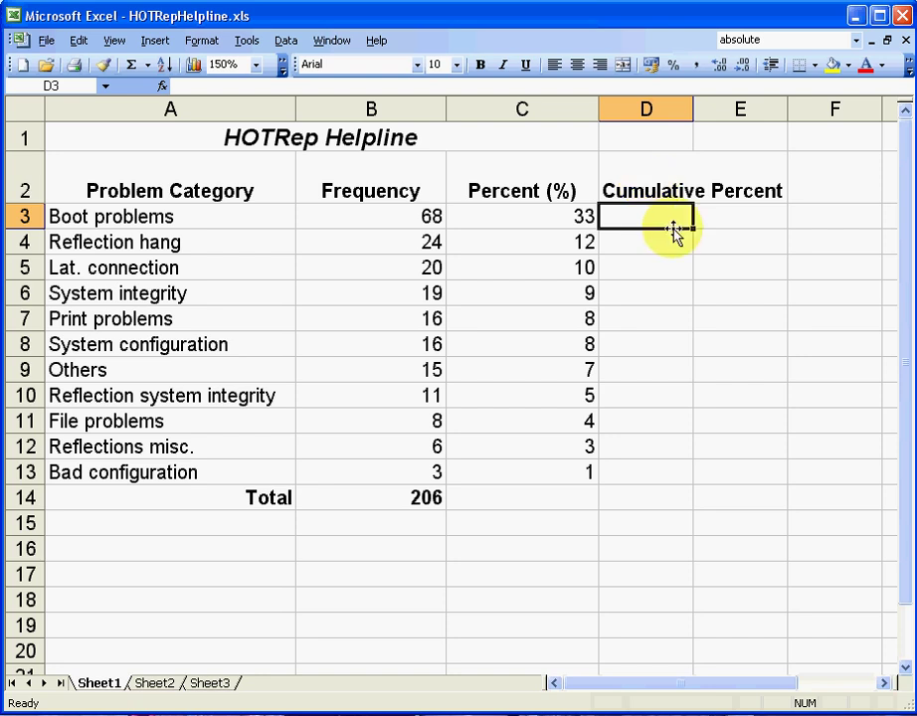
{"action": "left_click_drag", "start_coordinate": [693, 107], "coordinate": [792, 124]}
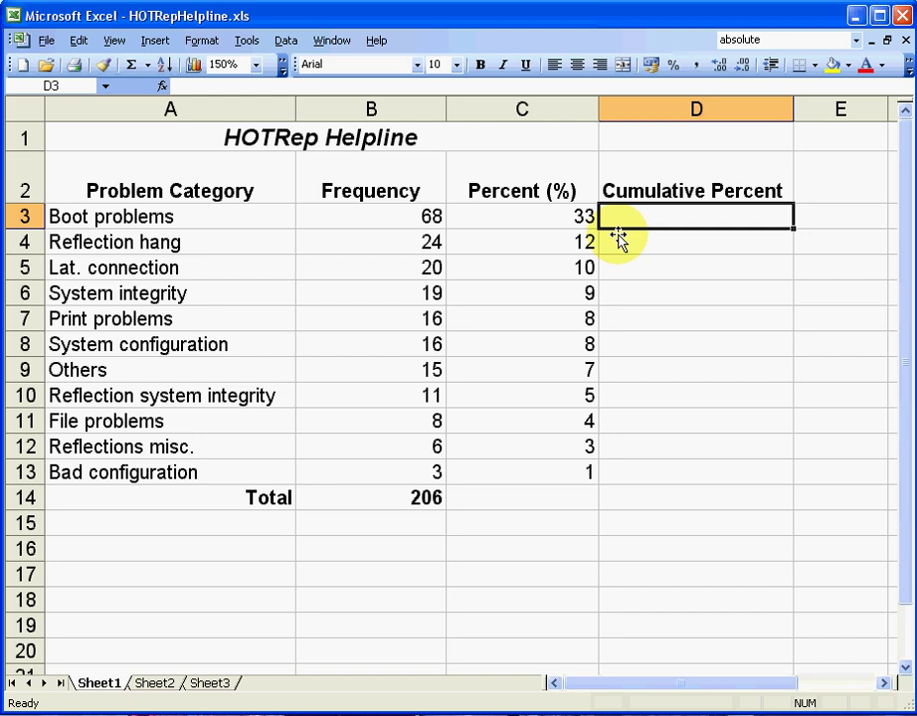
Step: Set D3 to =C3 as the first cumulative value, 33
{"action": "type", "text": "="}
{"action": "left_click", "coordinate": [589, 219]}
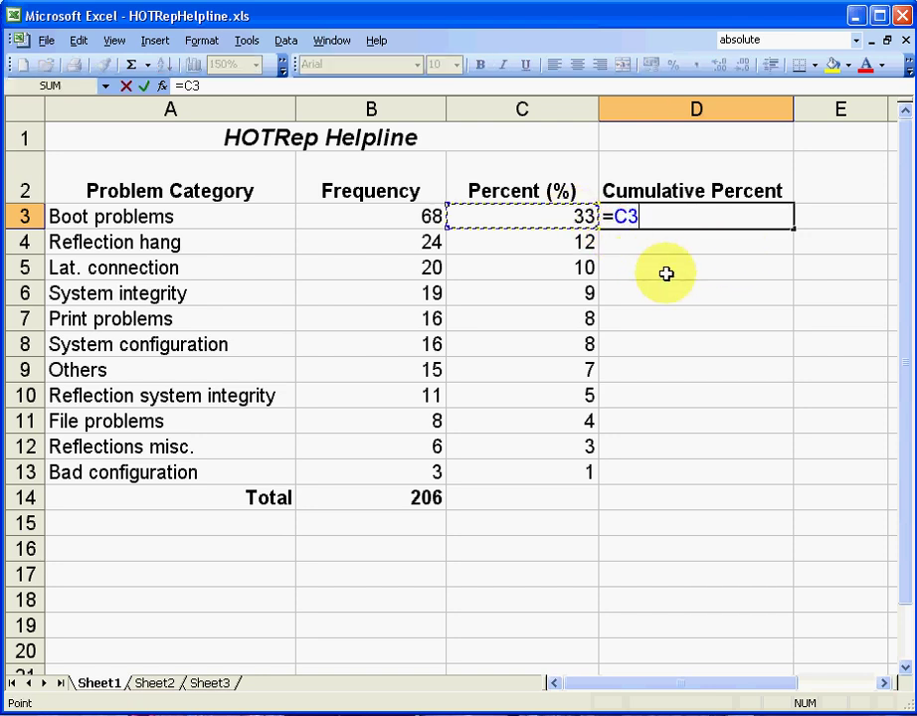
{"action": "key", "text": "Return"}
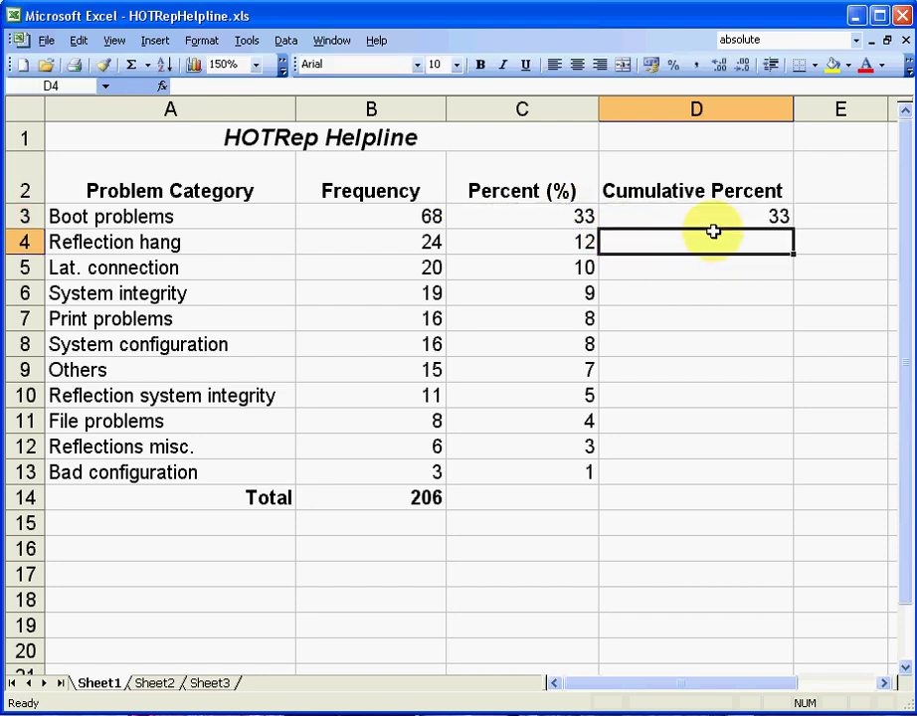
{"action": "left_click", "coordinate": [757, 221]}
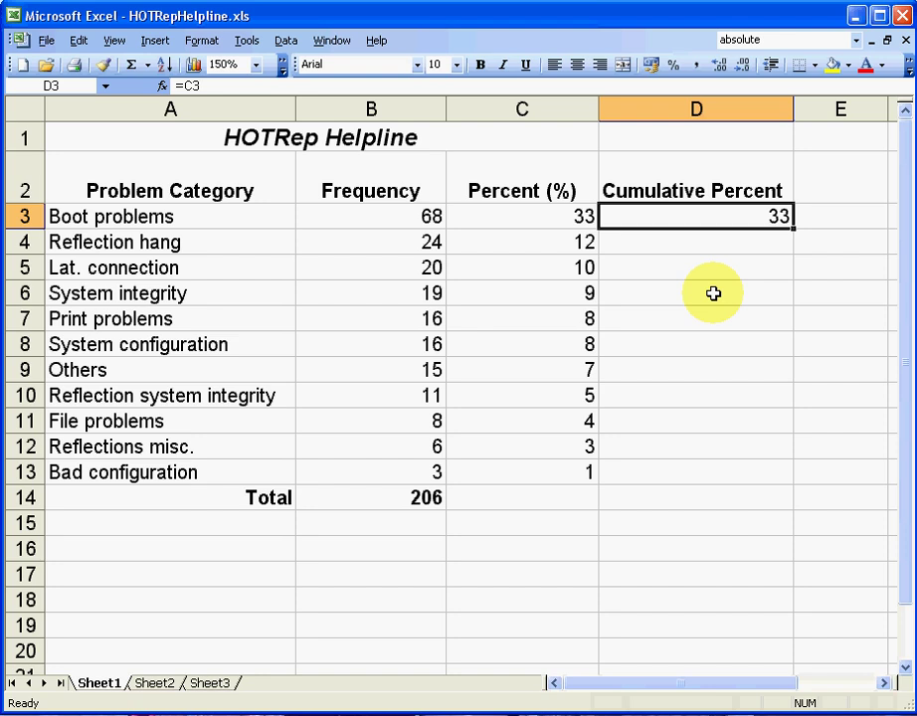
{"action": "left_click", "coordinate": [733, 243]}
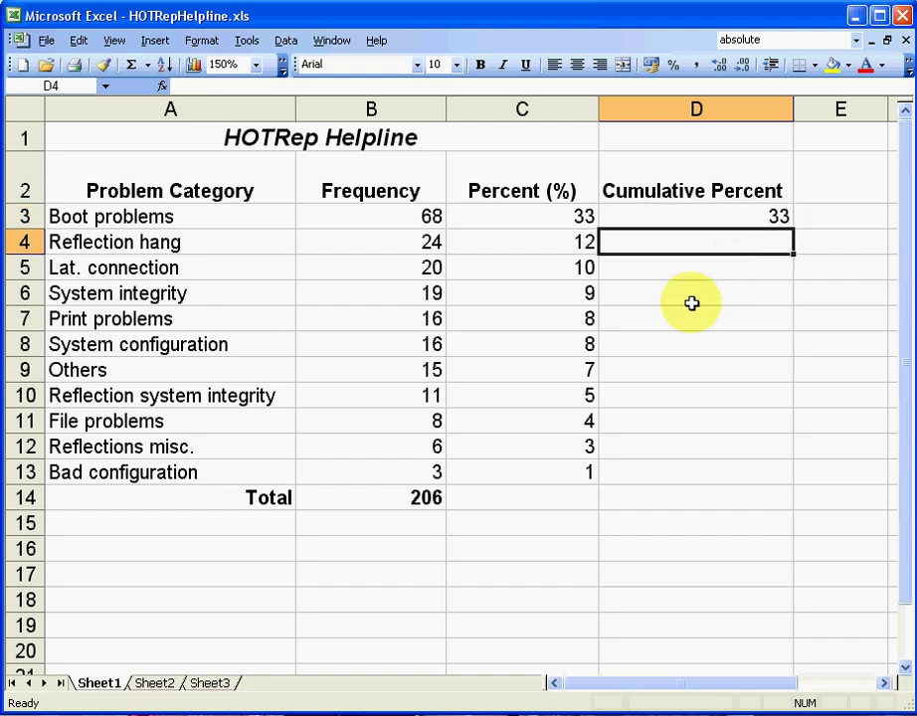
{"action": "left_click", "coordinate": [756, 216]}
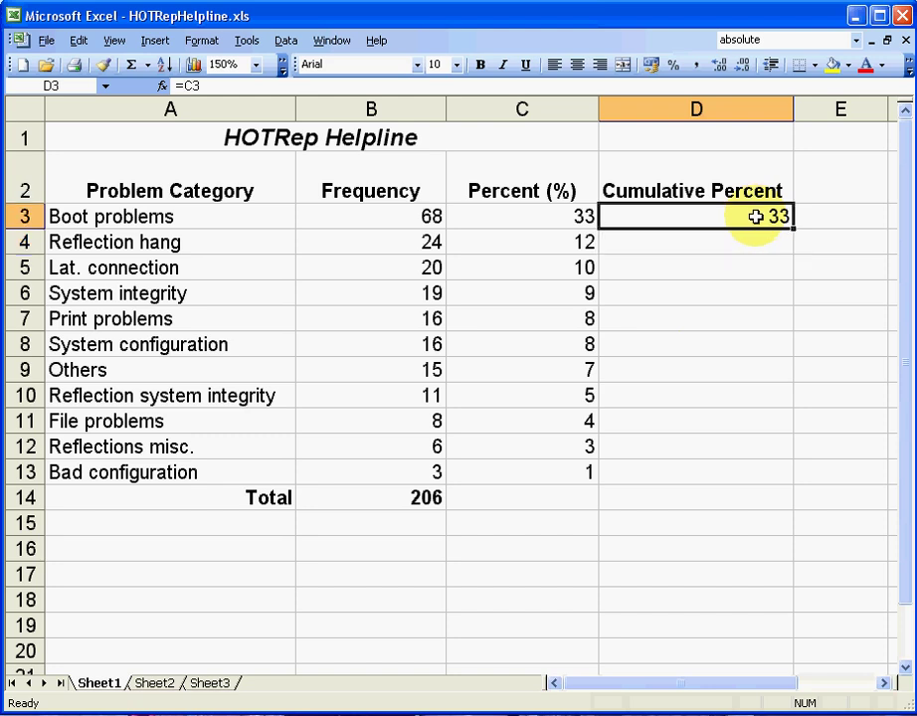
{"action": "left_click", "coordinate": [565, 240]}
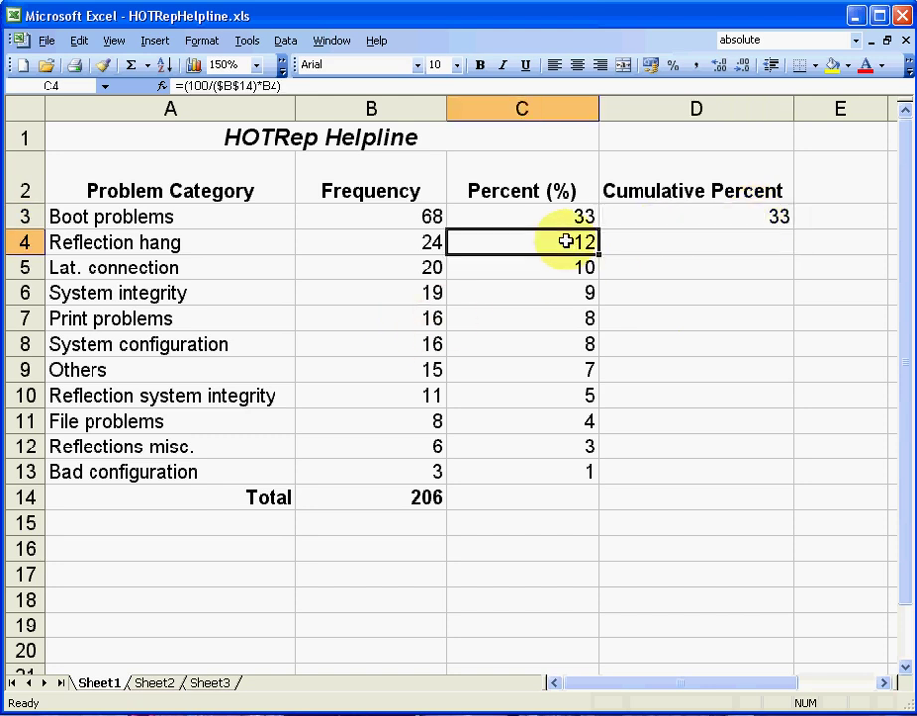
Step: Enter =D3+C4 in D4 and fill it down to D13, which reaches 100
{"action": "left_click", "coordinate": [722, 240]}
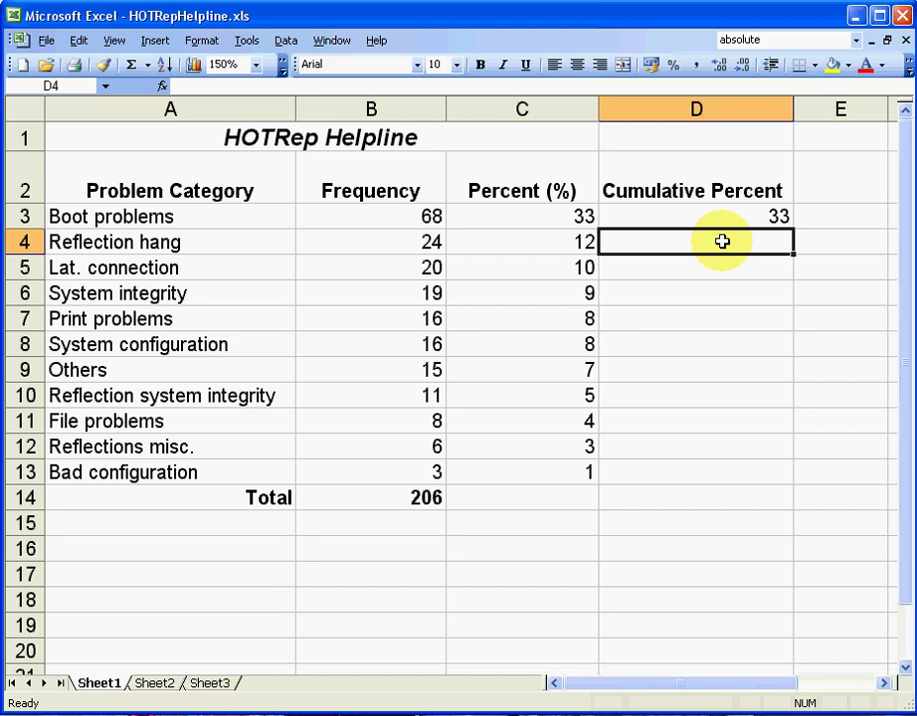
{"action": "type", "text": "="}
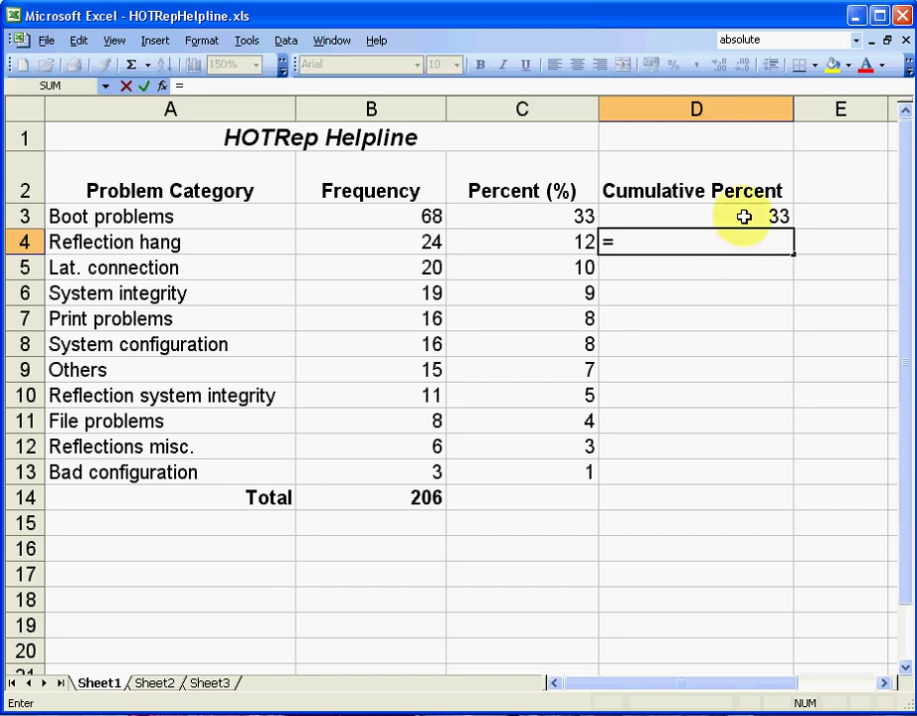
{"action": "left_click", "coordinate": [743, 216]}
{"action": "type", "text": "+"}
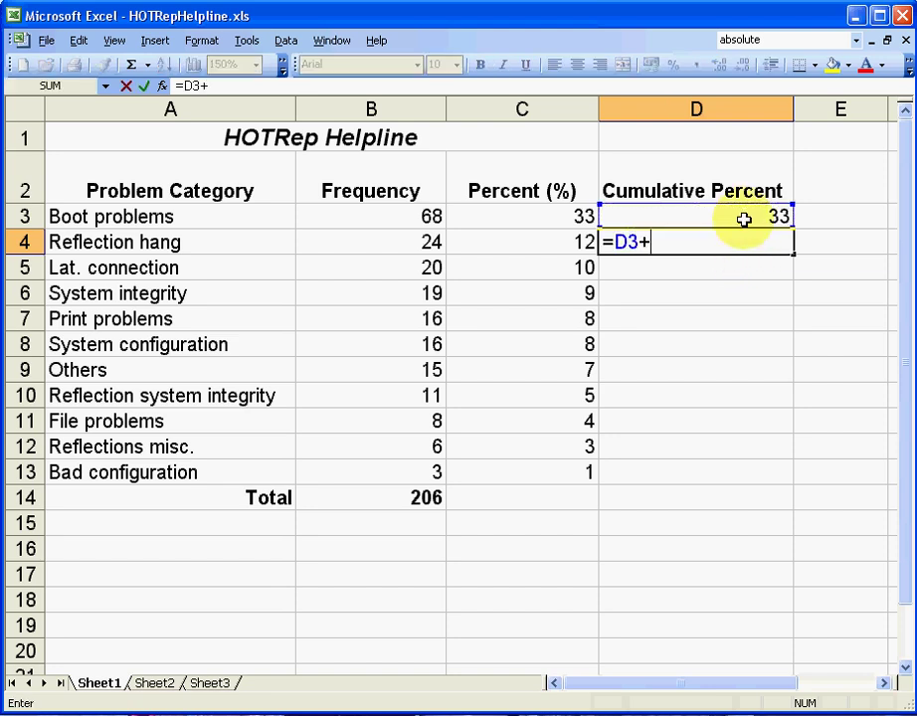
{"action": "left_click", "coordinate": [548, 241]}
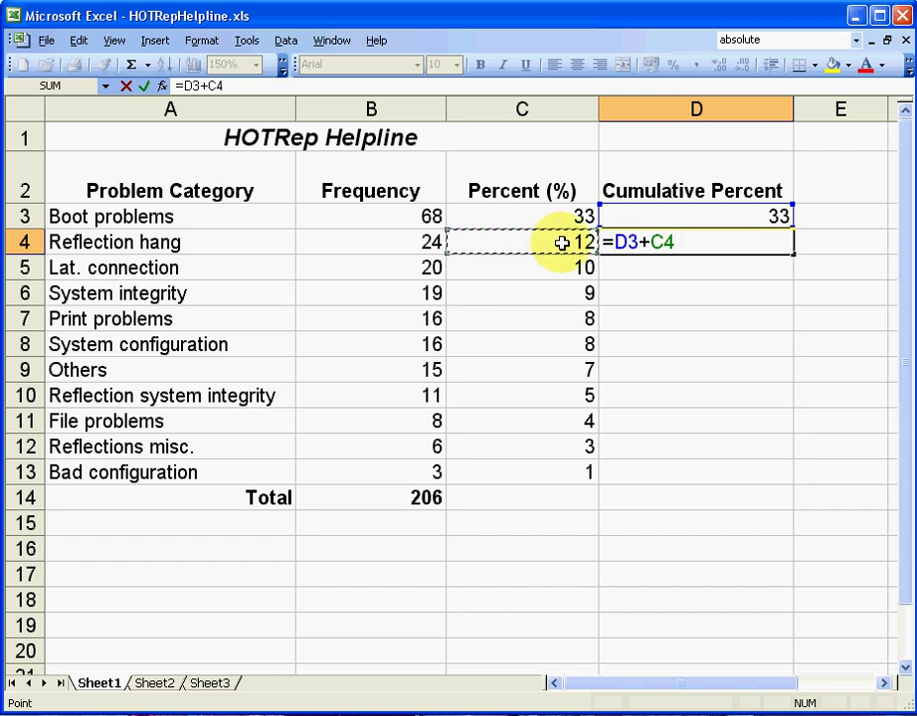
{"action": "key", "text": "Return"}
{"action": "left_click", "coordinate": [758, 241]}
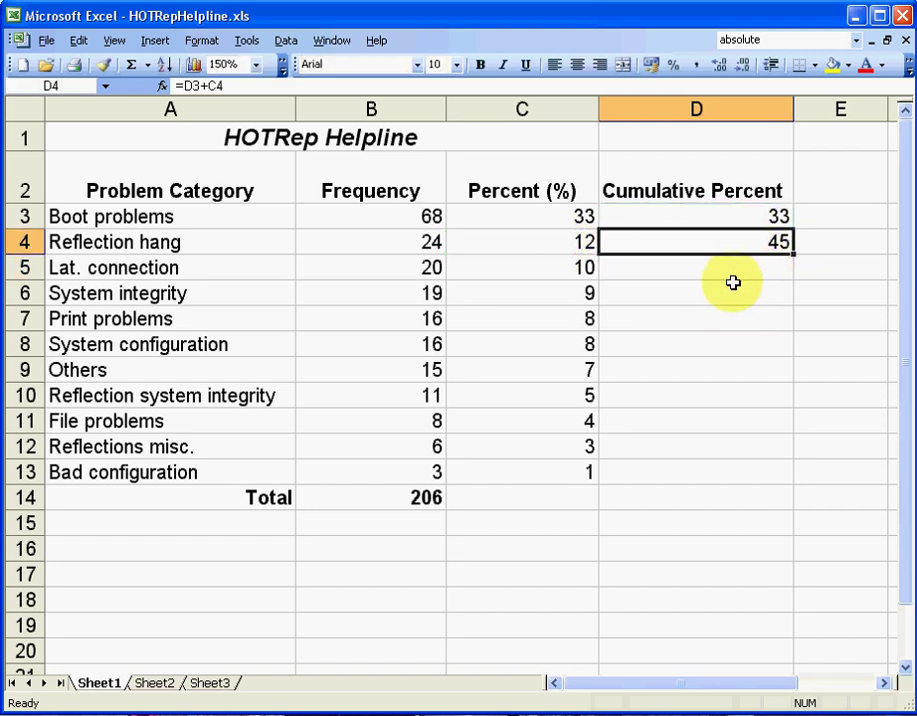
{"action": "left_click_drag", "start_coordinate": [795, 255], "coordinate": [784, 473]}
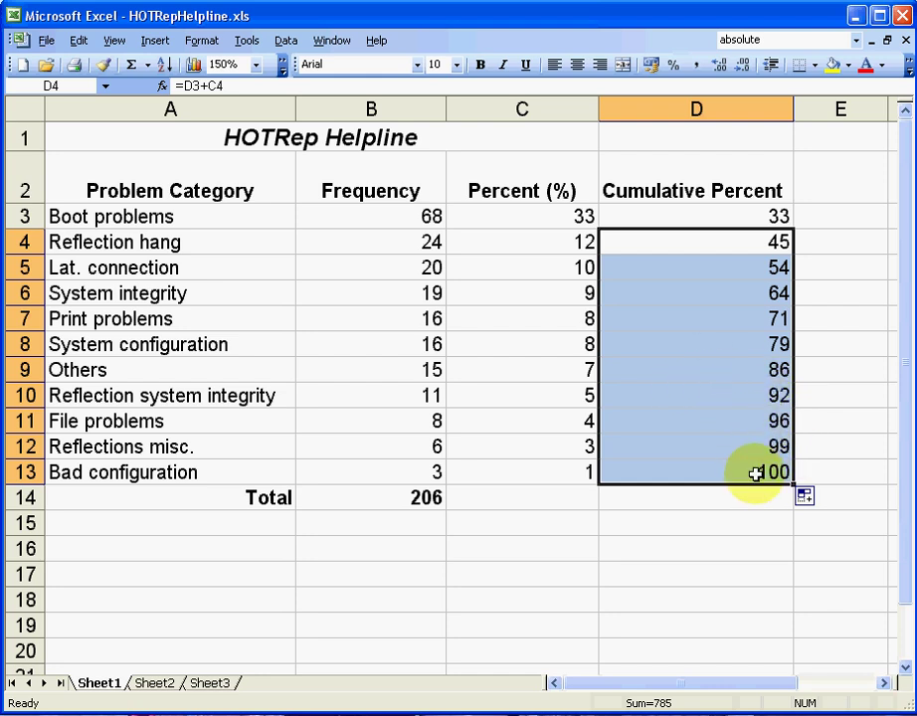
{"action": "left_click", "coordinate": [758, 474]}
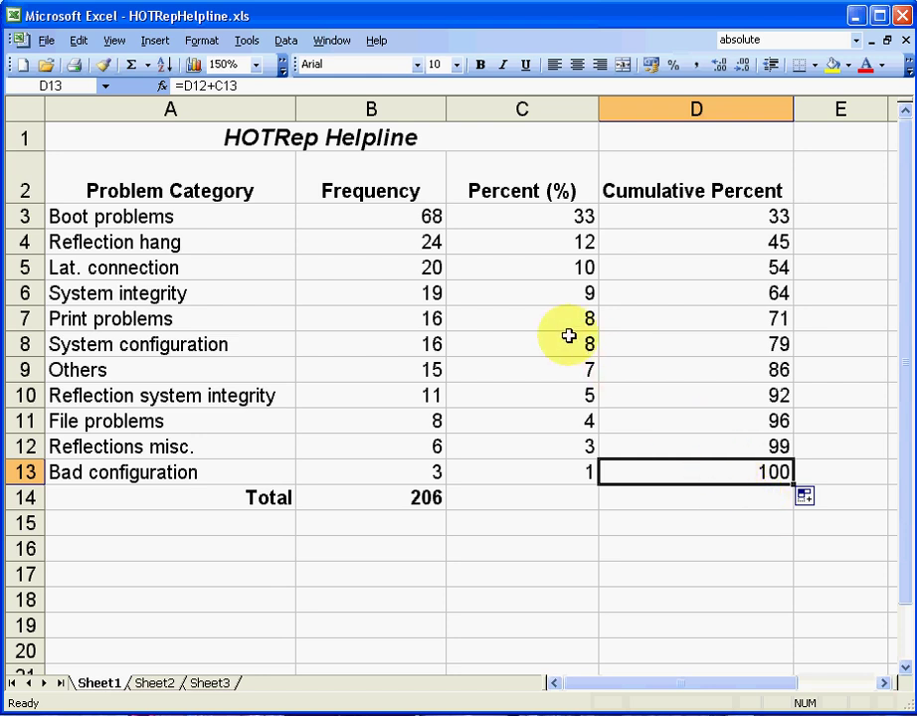
Step: Select A2:A13, B2:B13 and D2:D13 together as the chart's source data
{"action": "left_click", "coordinate": [404, 197]}
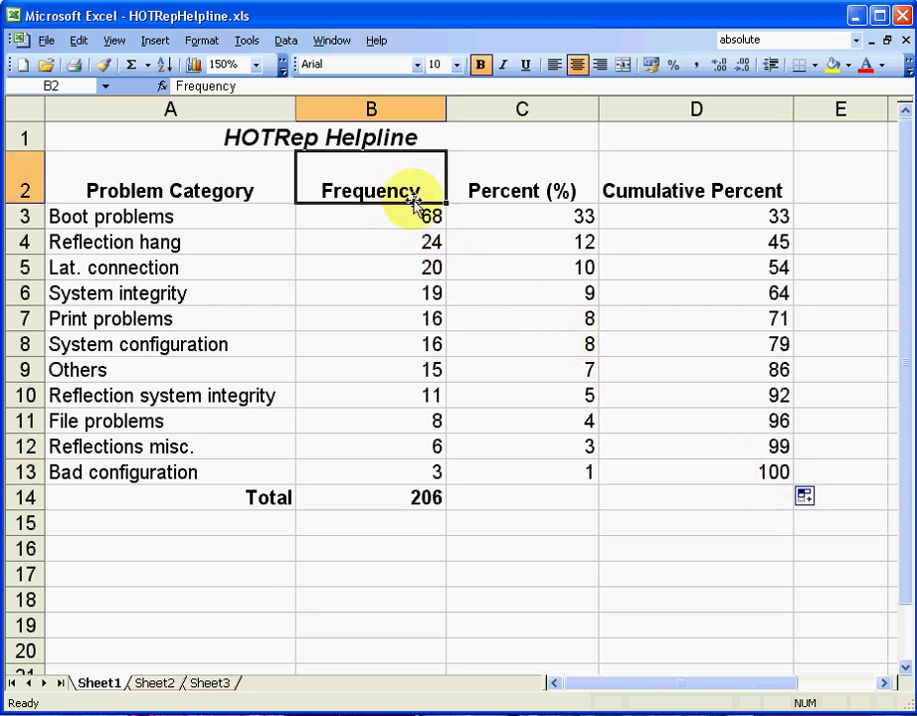
{"action": "left_click", "coordinate": [135, 187]}
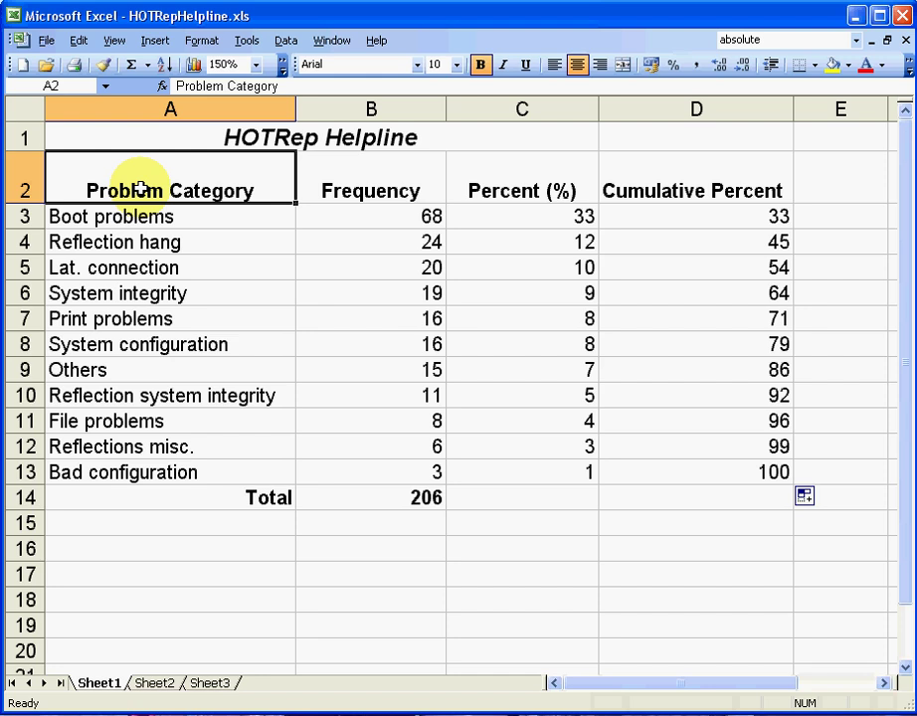
{"action": "left_click", "coordinate": [732, 185]}
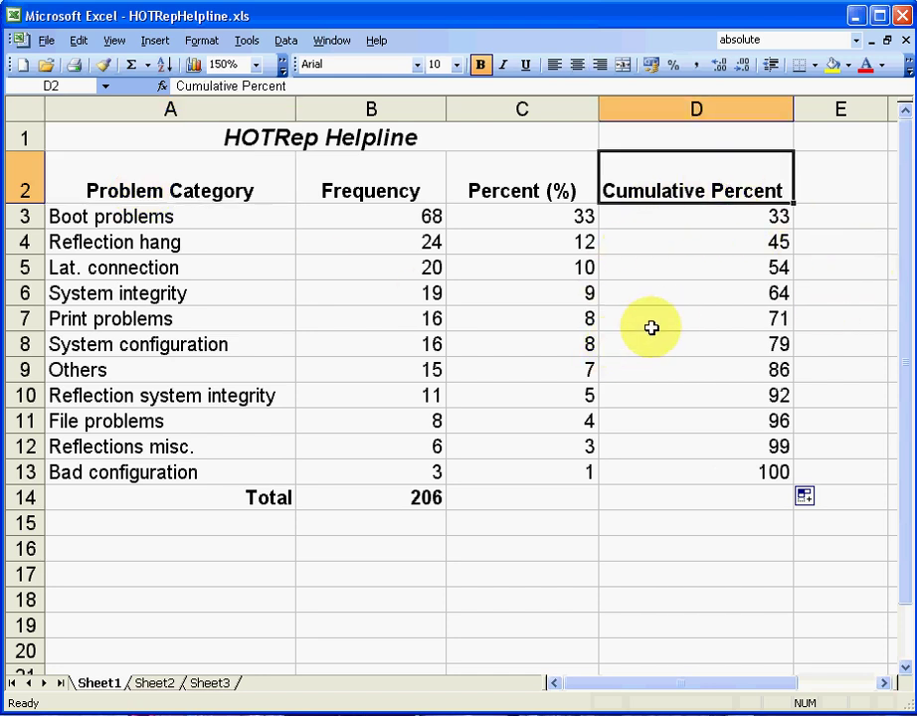
{"action": "left_click_drag", "start_coordinate": [184, 190], "coordinate": [184, 469]}
{"action": "left_click_drag", "start_coordinate": [368, 180], "coordinate": [390, 474]}
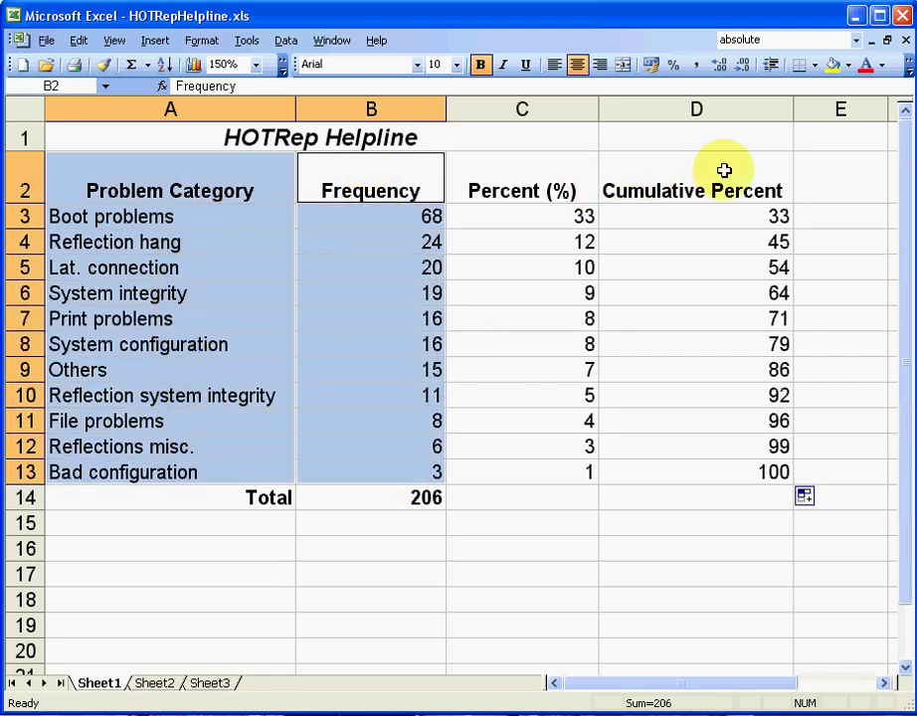
{"action": "left_click_drag", "start_coordinate": [724, 171], "coordinate": [728, 471]}
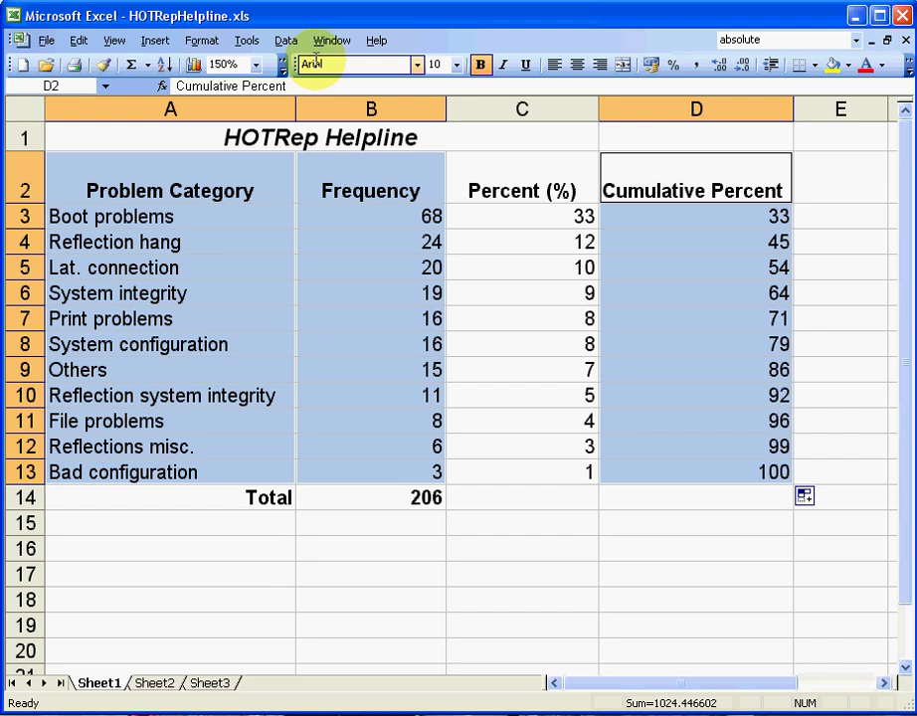
Step: Start the Chart Wizard with the custom chart type Line - Column on 2 Axes
{"action": "left_click", "coordinate": [194, 67]}
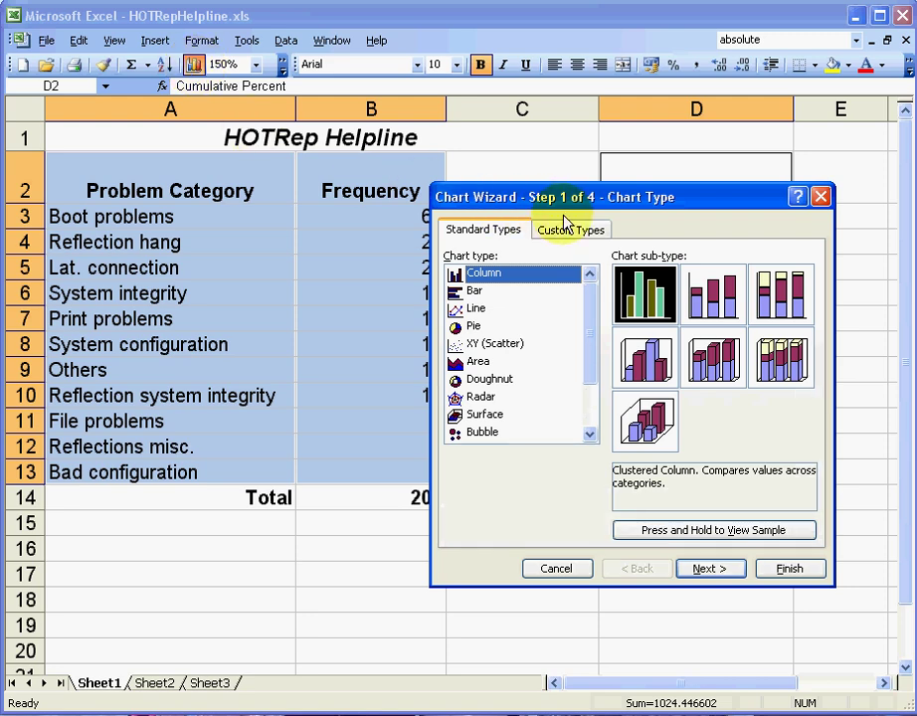
{"action": "left_click_drag", "start_coordinate": [625, 204], "coordinate": [483, 221]}
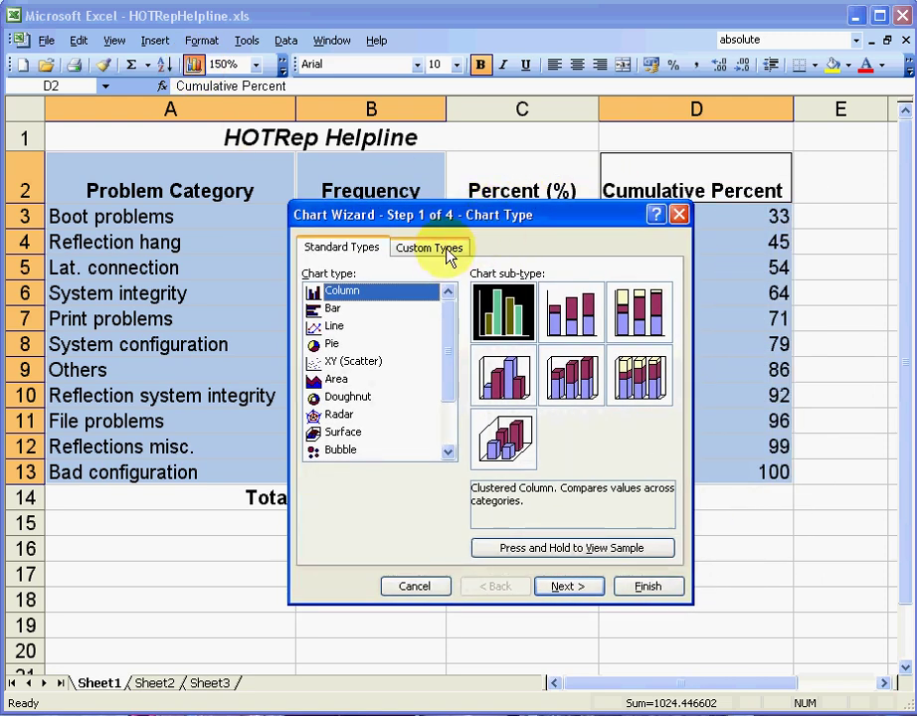
{"action": "left_click", "coordinate": [448, 251]}
{"action": "left_click_drag", "start_coordinate": [453, 333], "coordinate": [446, 363]}
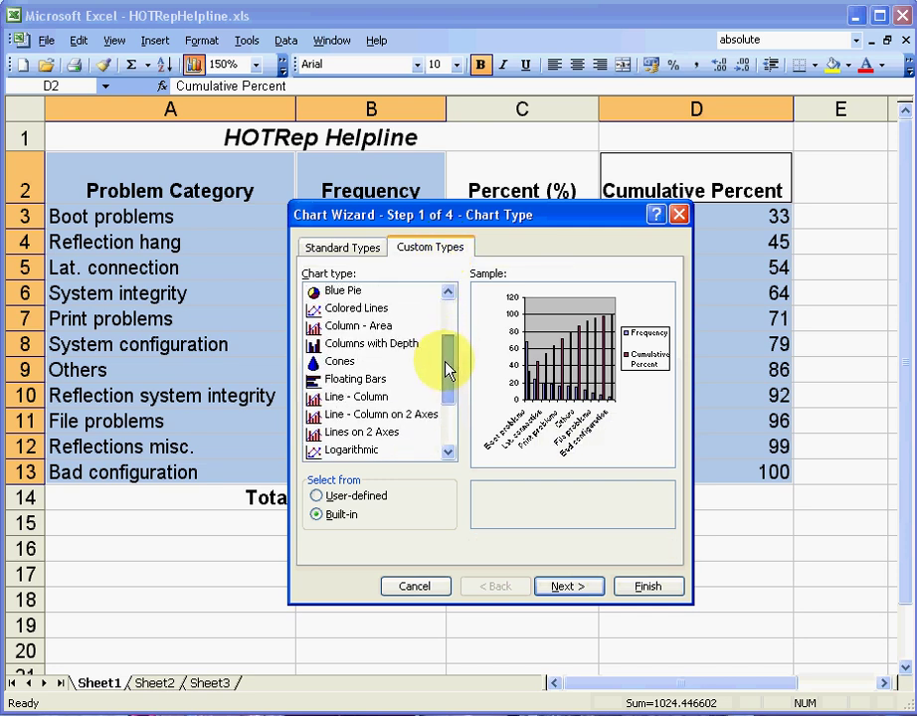
{"action": "left_click", "coordinate": [377, 416]}
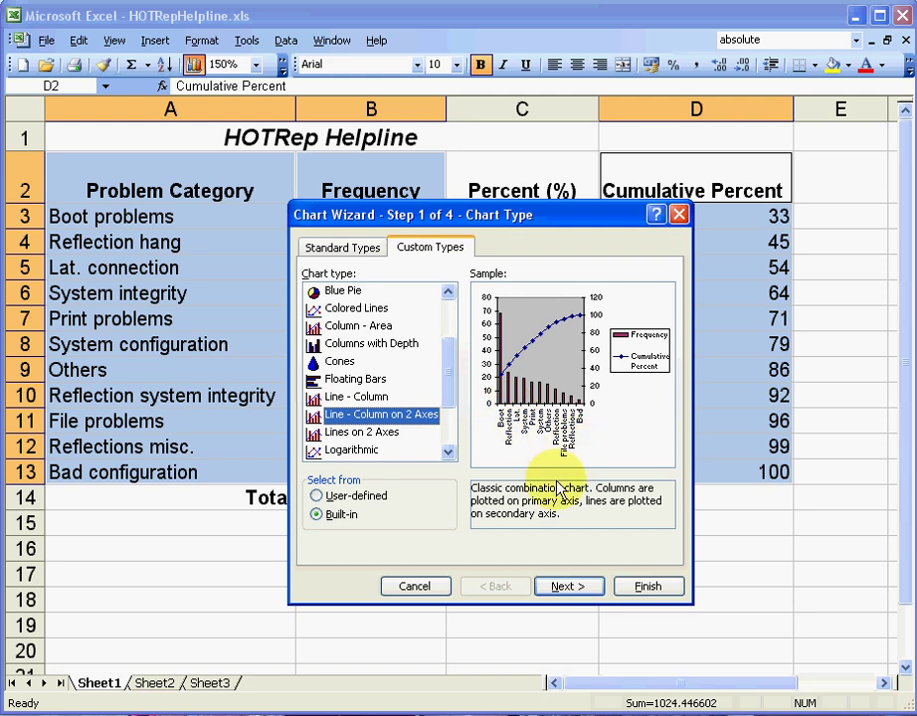
{"action": "left_click", "coordinate": [583, 594]}
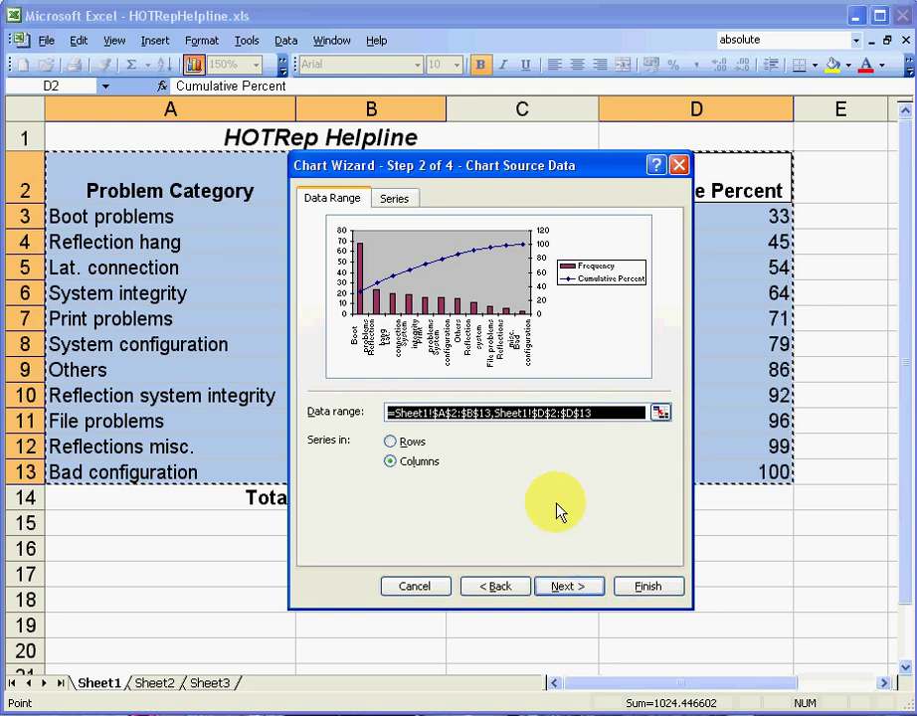
Step: Title the chart 'HOTRep Chart', with 'Frequency' as the Y axis title and 'Percent' as the secondary Y axis title
{"action": "left_click", "coordinate": [580, 588]}
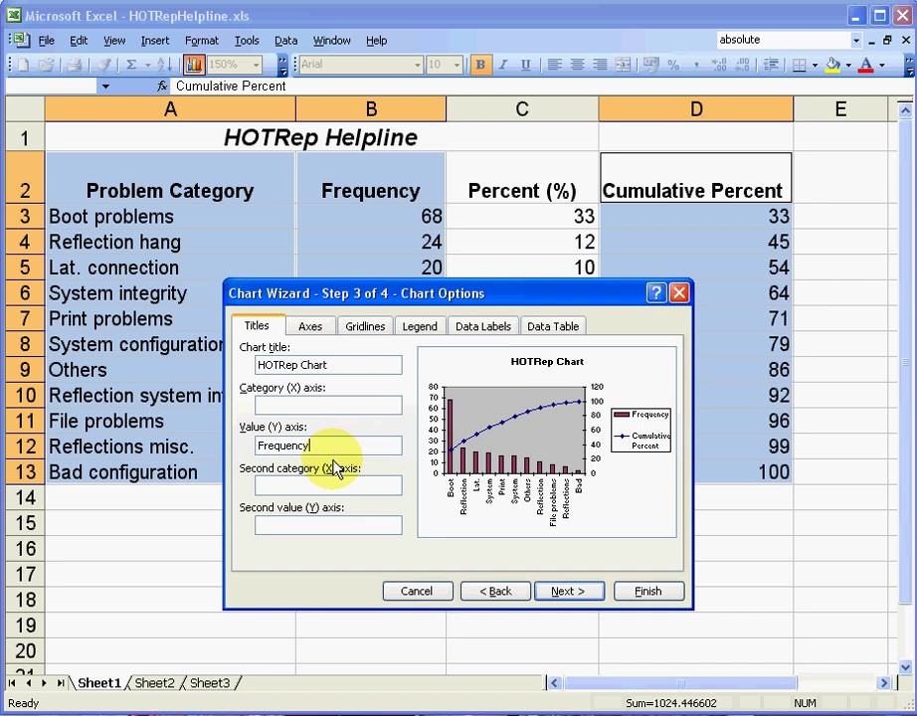
{"action": "left_click", "coordinate": [323, 526]}
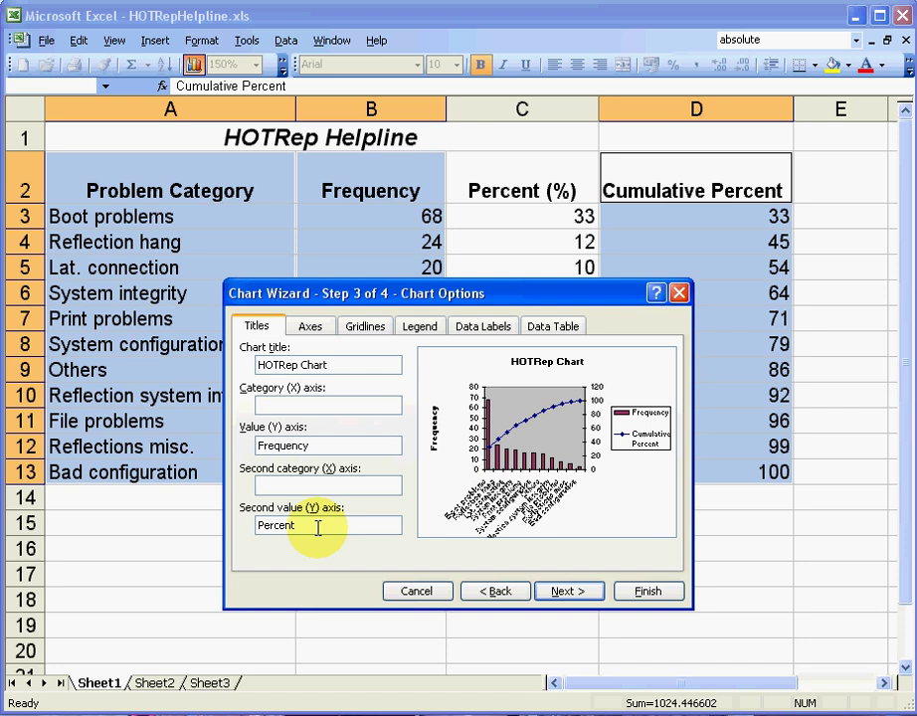
{"action": "left_click", "coordinate": [569, 590]}
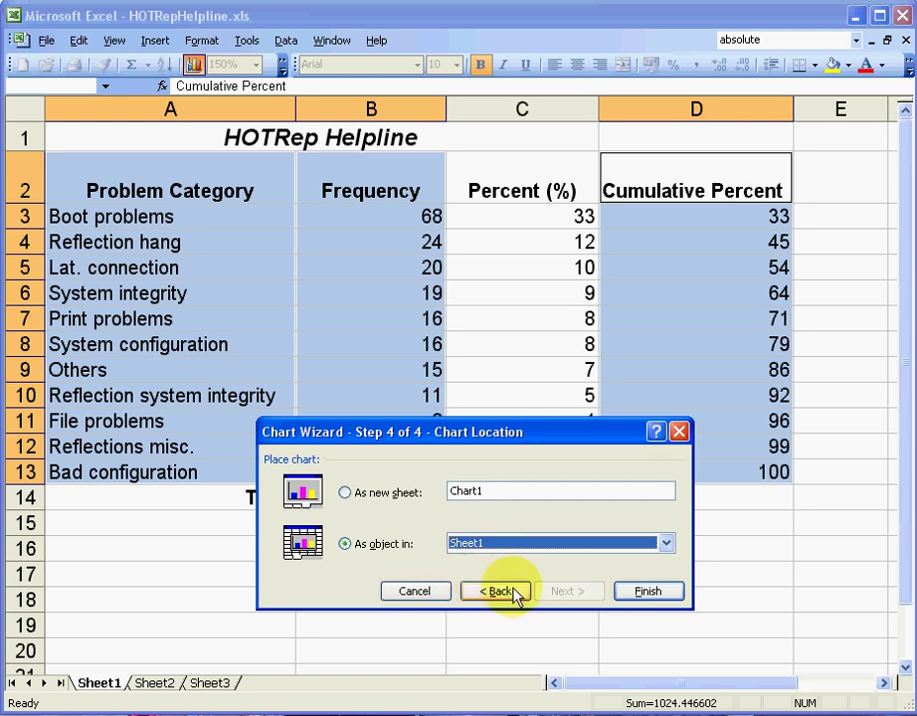
Step: Place the chart as an object on Sheet1, move it top-left, and enlarge it over about A1:E20
{"action": "left_click", "coordinate": [648, 591]}
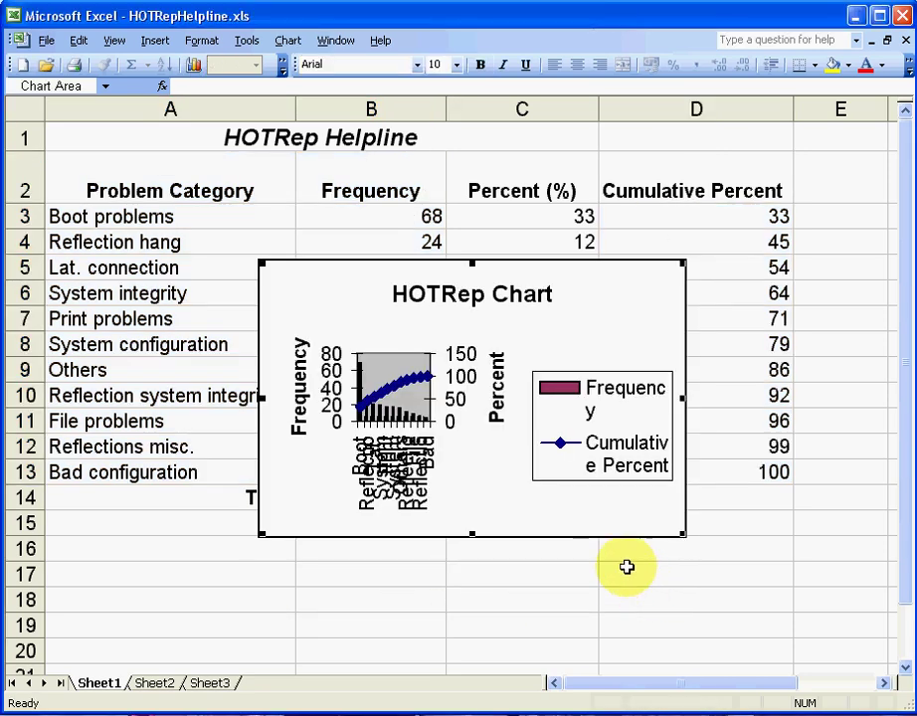
{"action": "left_click_drag", "start_coordinate": [307, 301], "coordinate": [109, 181]}
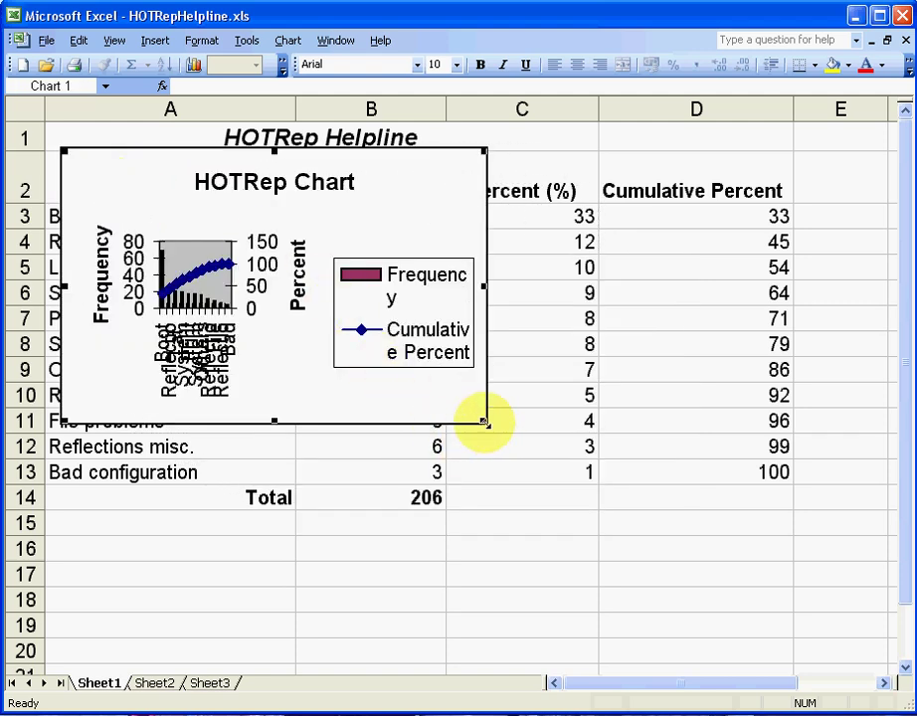
{"action": "left_click_drag", "start_coordinate": [484, 424], "coordinate": [842, 622]}
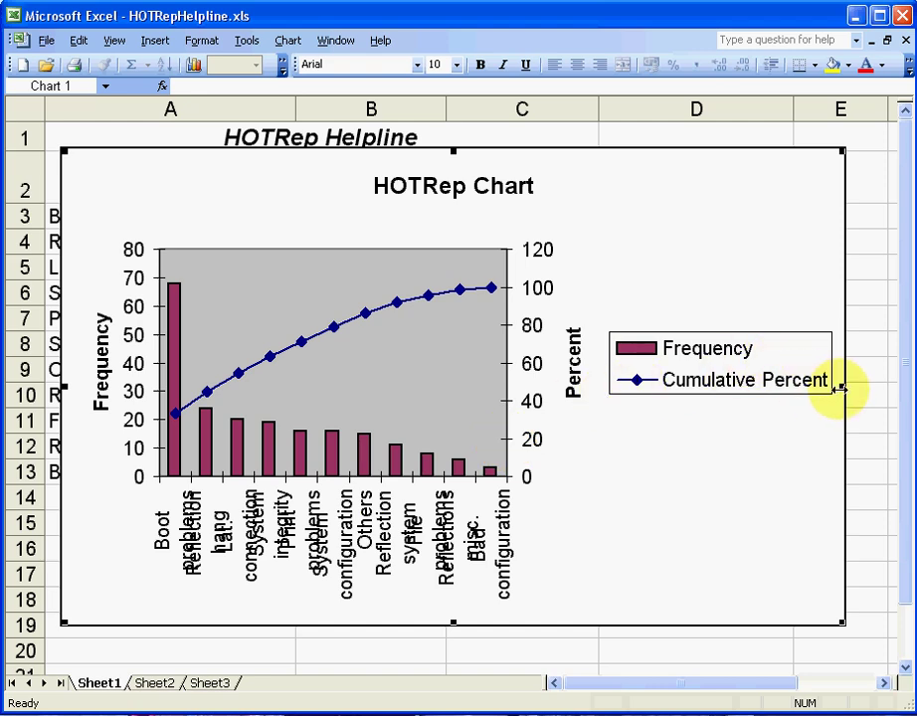
{"action": "left_click_drag", "start_coordinate": [842, 384], "coordinate": [884, 385]}
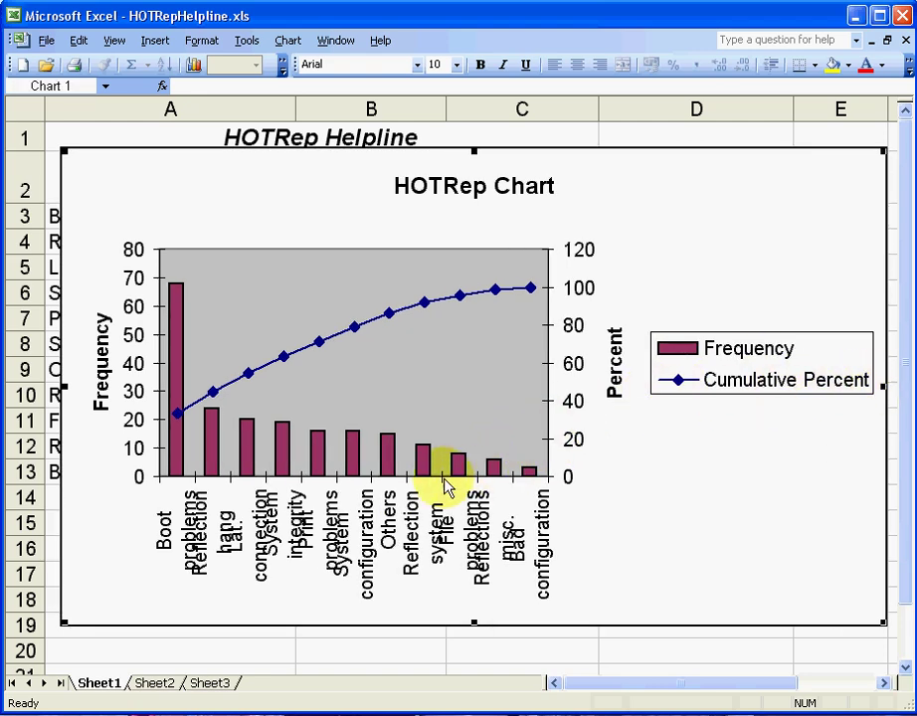
{"action": "left_click_drag", "start_coordinate": [470, 626], "coordinate": [467, 658]}
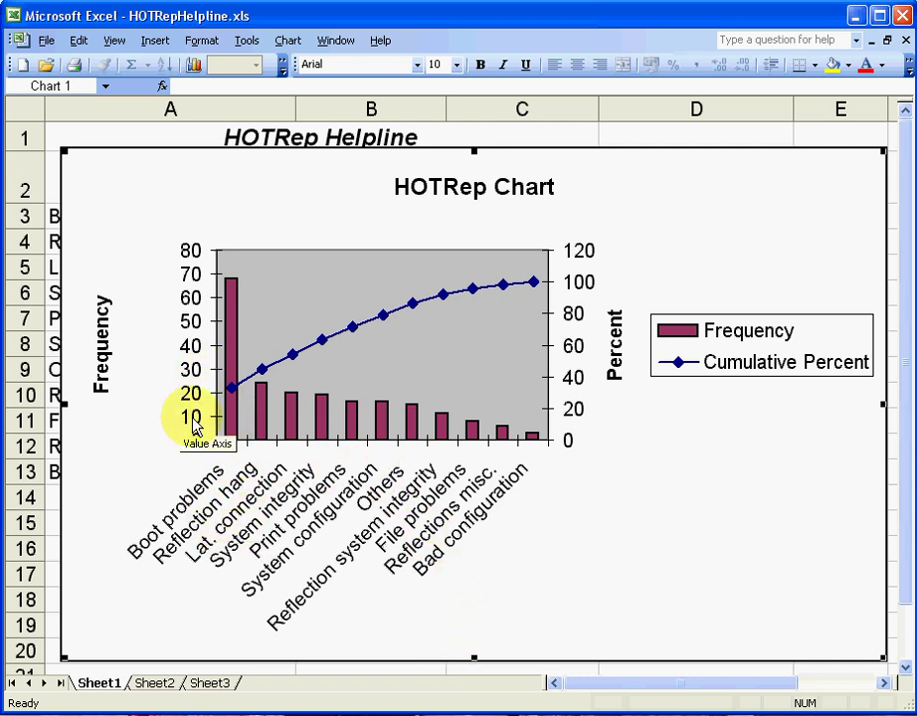
Step: Change the secondary Percent axis maximum from 120 to 100
{"action": "right_click", "coordinate": [575, 289]}
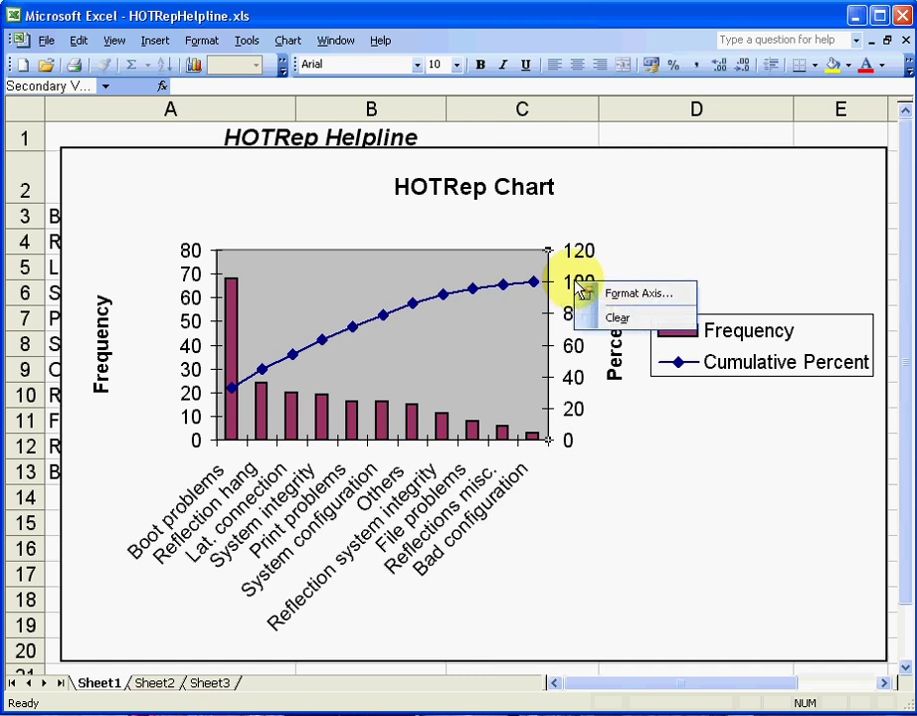
{"action": "left_click", "coordinate": [620, 298]}
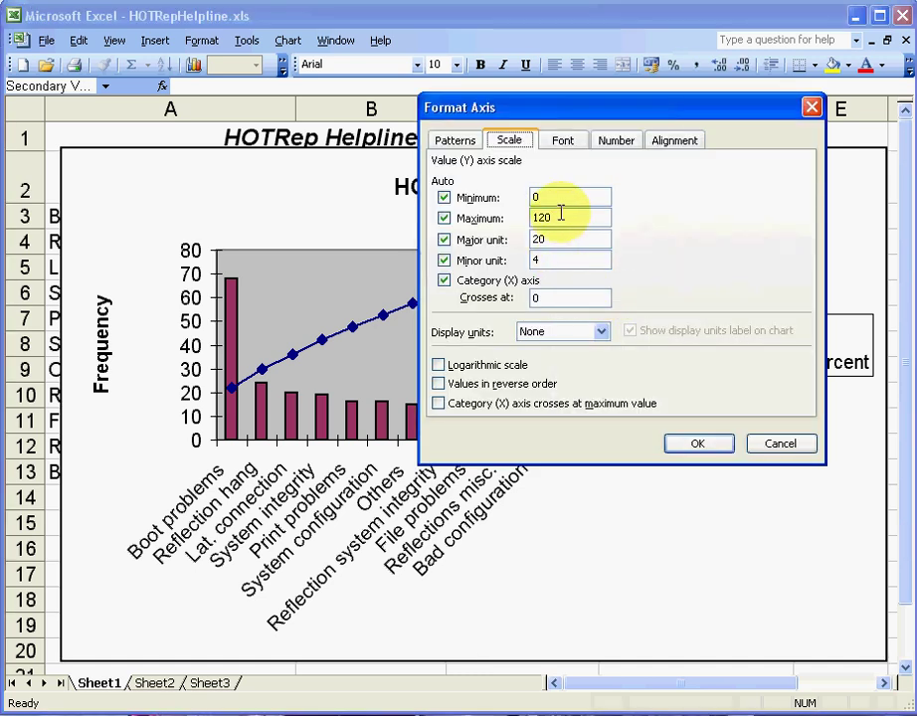
{"action": "left_click_drag", "start_coordinate": [560, 217], "coordinate": [491, 219]}
{"action": "type", "text": "1"}
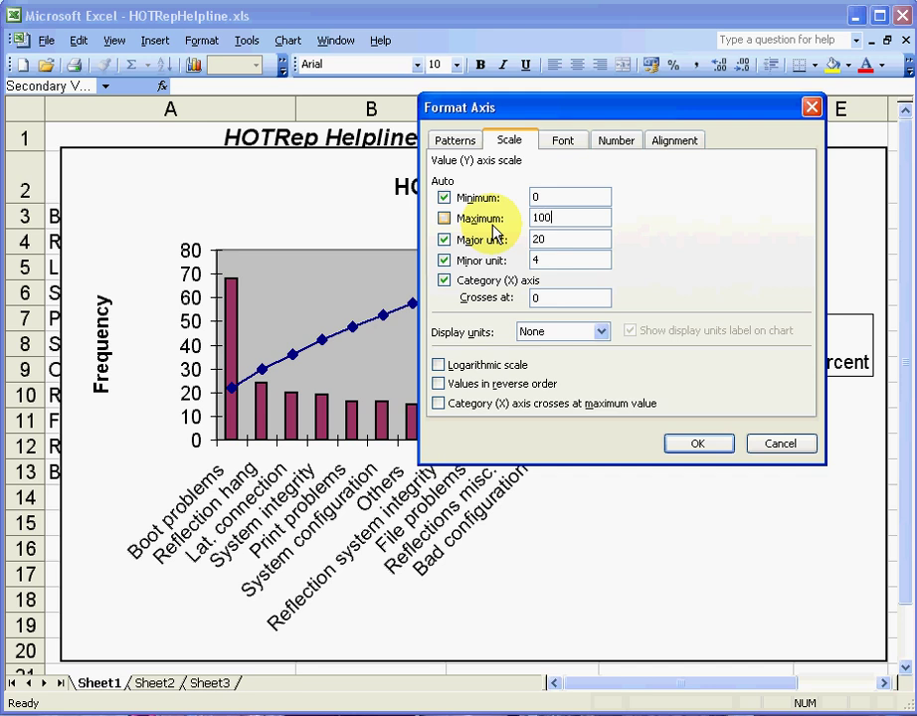
{"action": "left_click", "coordinate": [699, 446]}
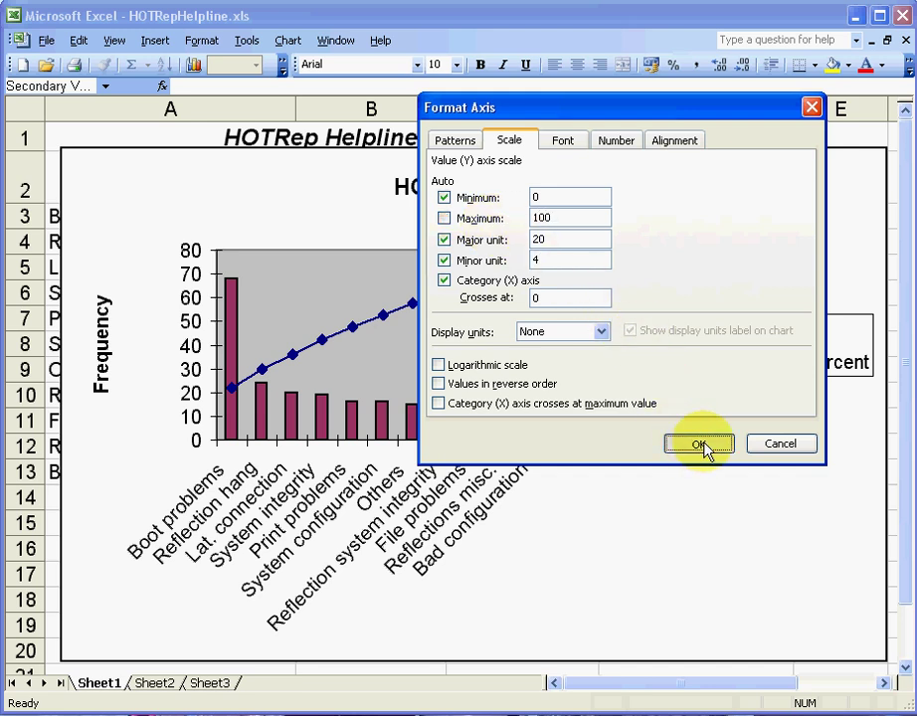
{"action": "left_click", "coordinate": [701, 446]}
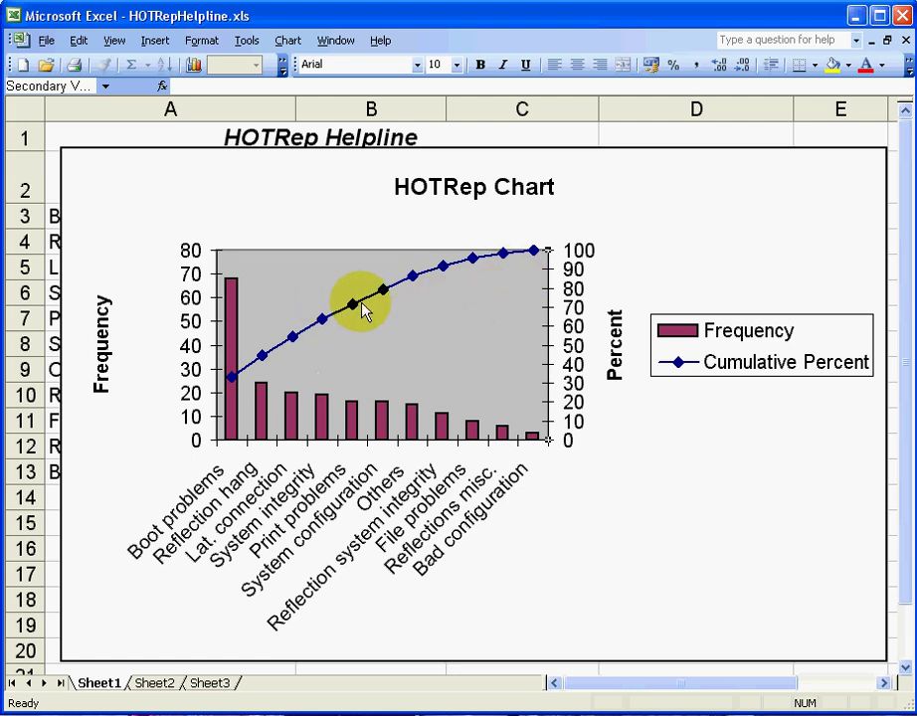
{"action": "mouse_move", "coordinate": [385, 298]}
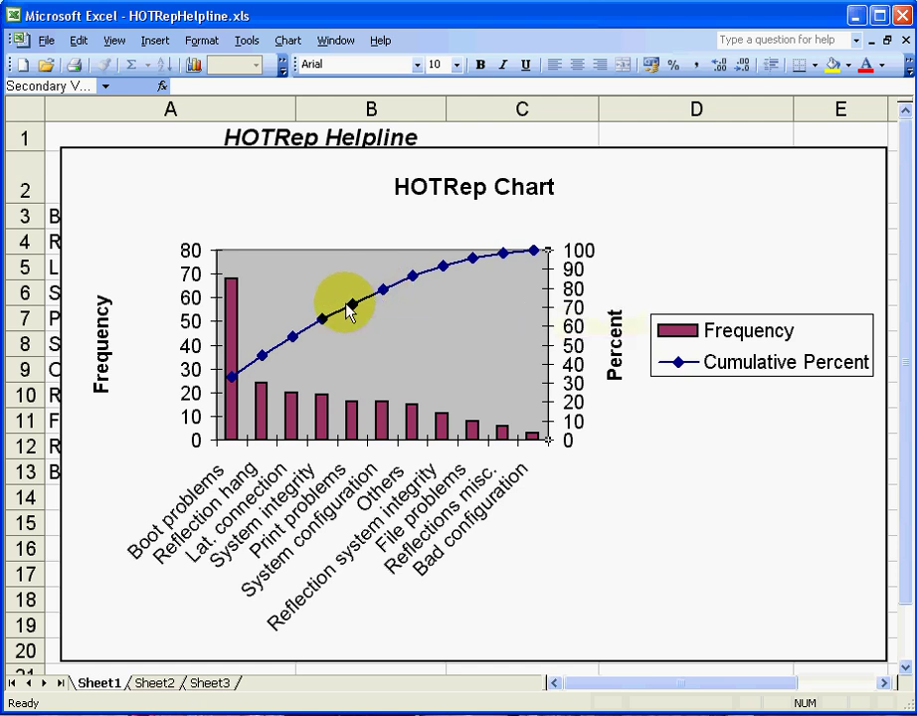